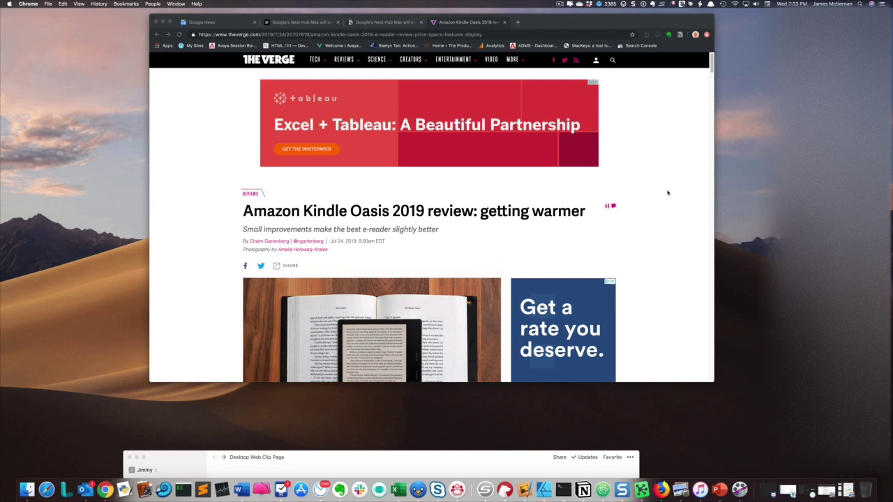
# Start a Notion Web Clipper clip of The Verge's Kindle Oasis review
pyautogui.scroll(-1, 462, 233)
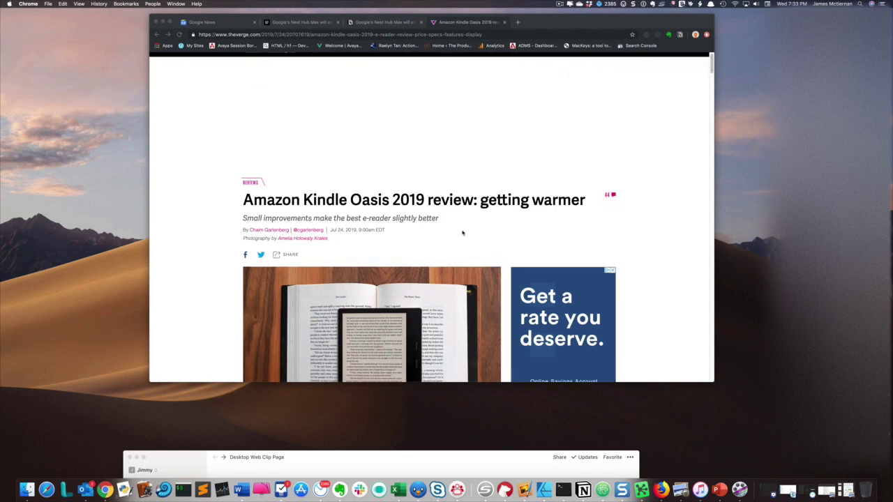
pyautogui.scroll(-3, 462, 233)
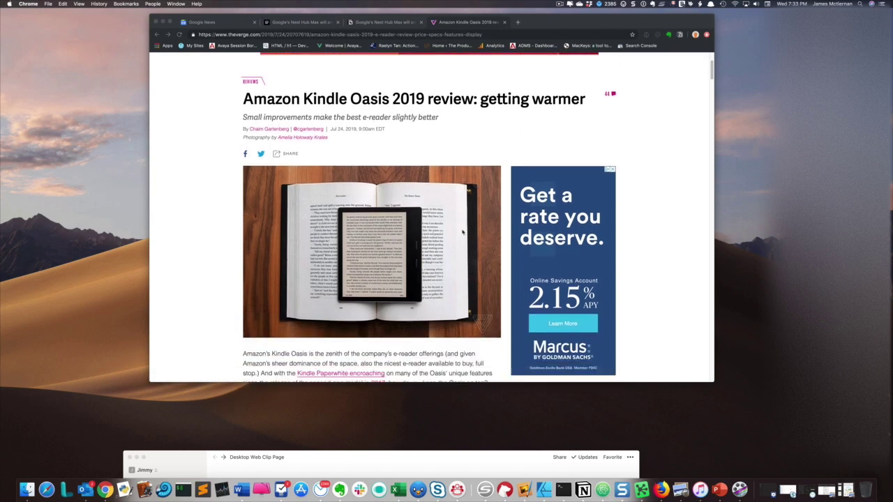
pyautogui.scroll(-10, 462, 232)
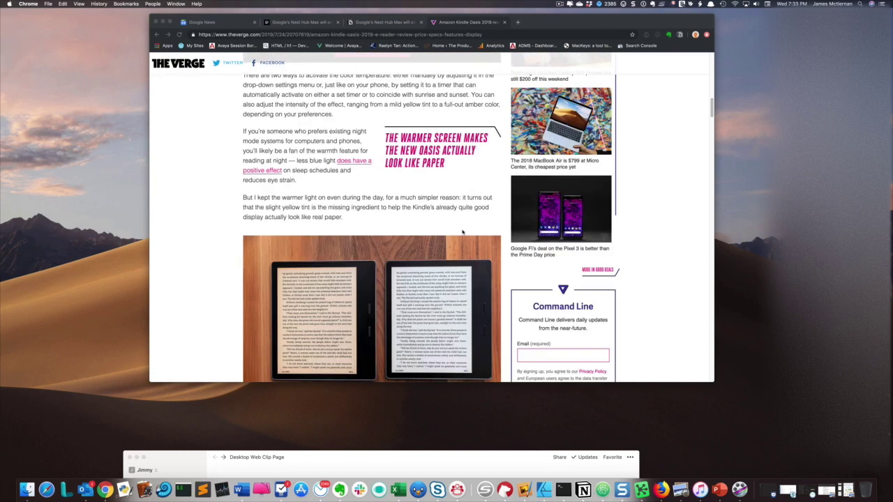
pyautogui.scroll(15, 462, 232)
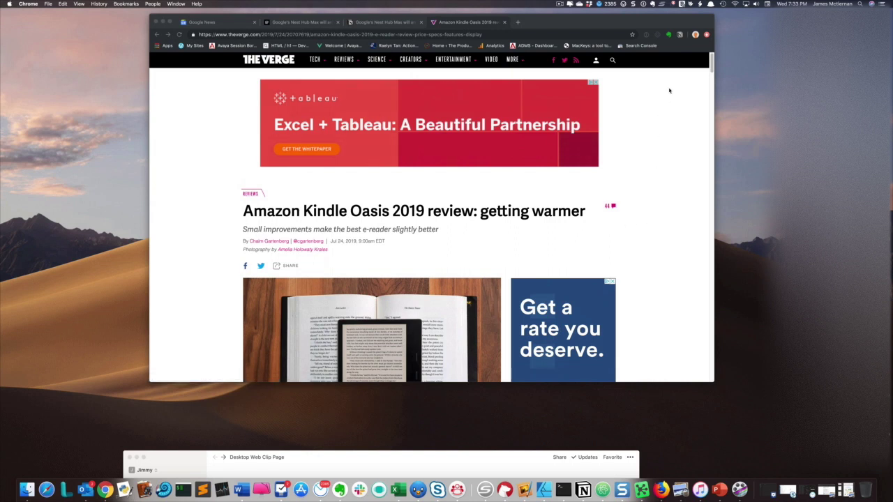
pyautogui.click(680, 34)
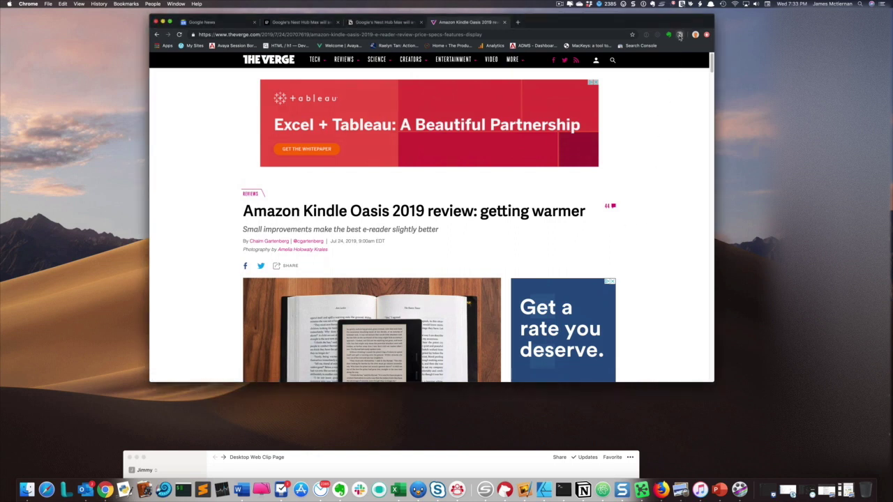
pyautogui.click(680, 35)
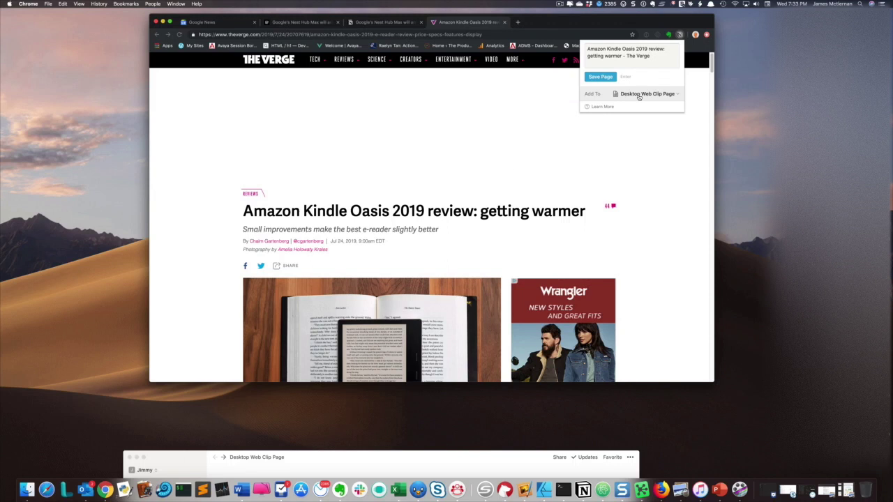
# Set the clip's Add To destination to Desktop Web Clip Page
pyautogui.click(638, 96)
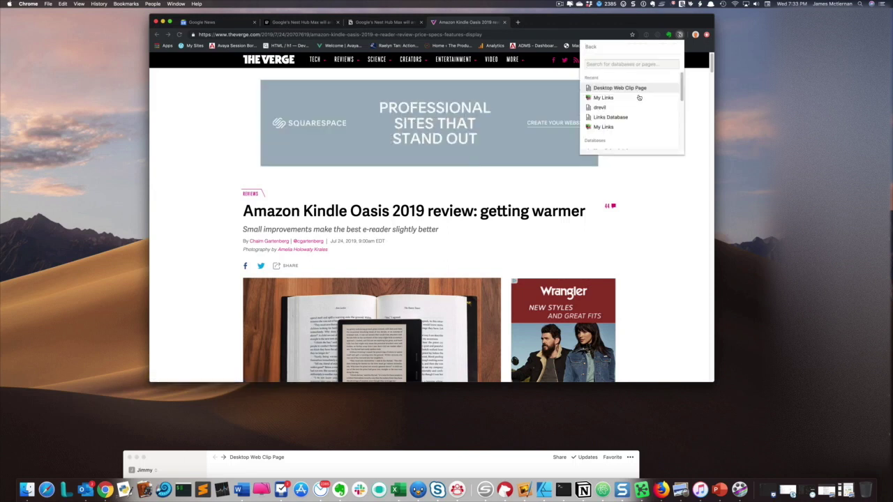
pyautogui.scroll(-4, 620, 111)
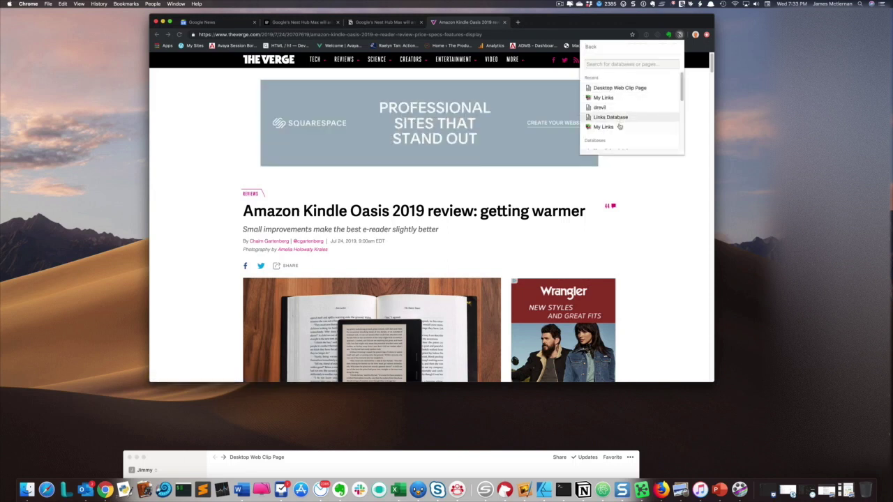
pyautogui.scroll(2, 616, 95)
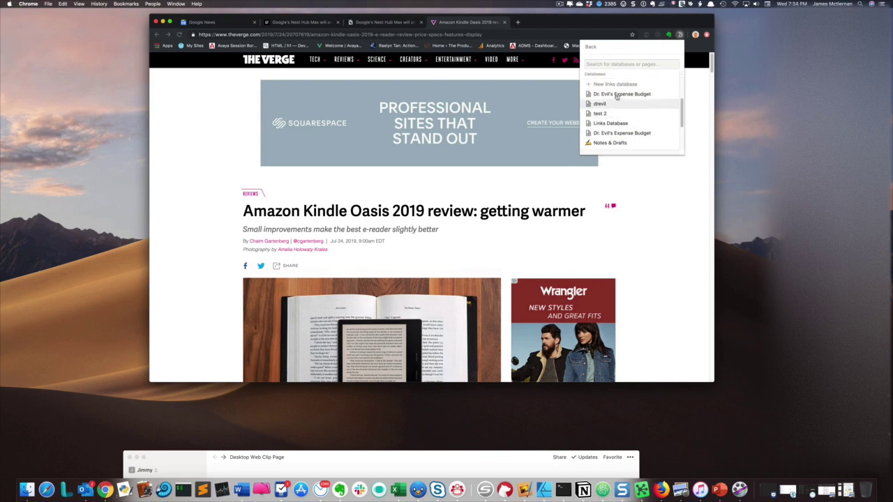
pyautogui.scroll(-4, 617, 132)
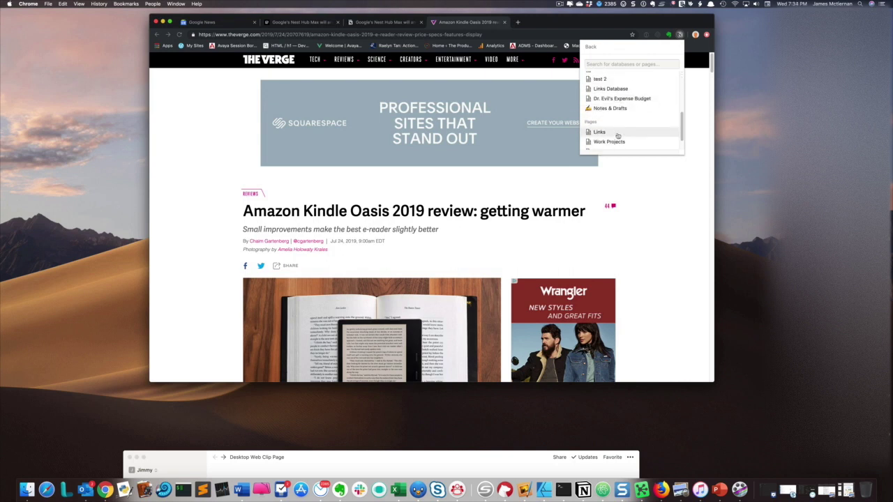
pyautogui.scroll(6, 617, 135)
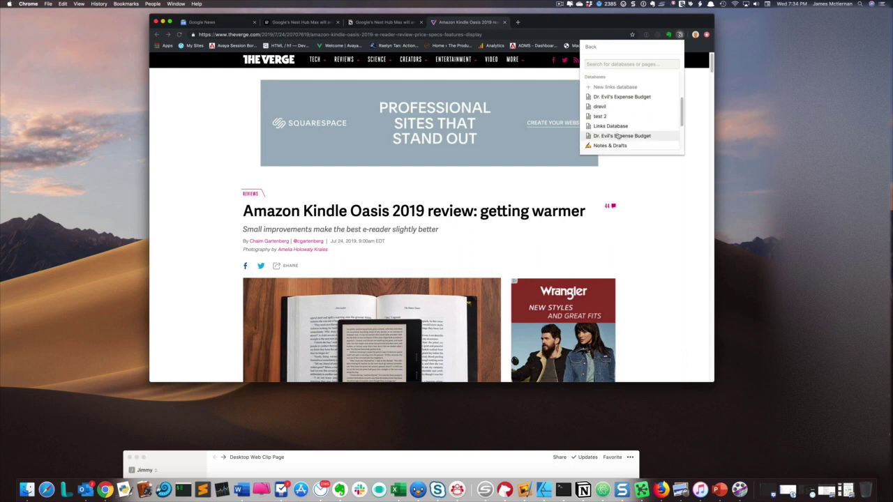
pyautogui.scroll(-6, 617, 140)
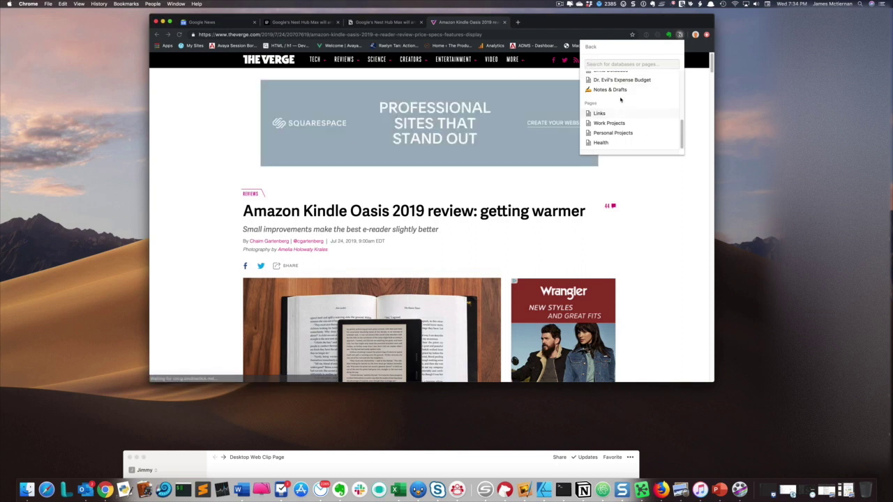
pyautogui.scroll(3, 616, 80)
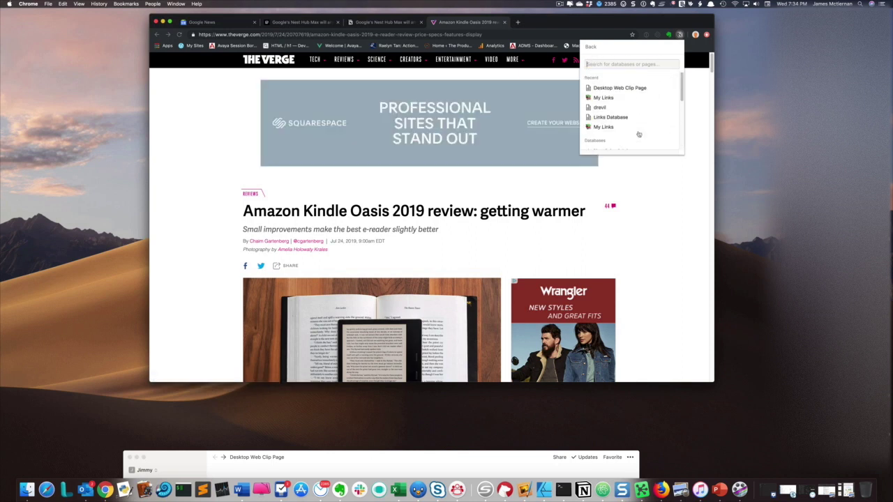
pyautogui.click(627, 89)
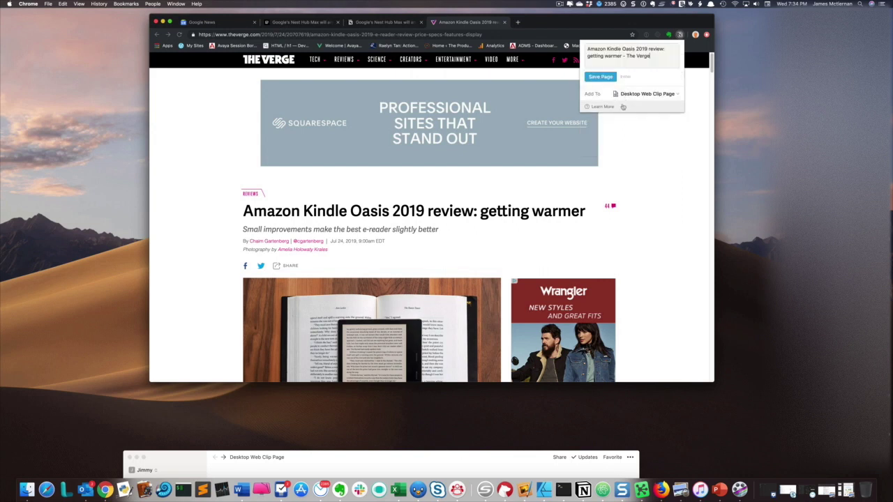
# Save the Kindle Oasis review to Desktop Web Clip Page and open it in the Notion desktop app
pyautogui.click(601, 77)
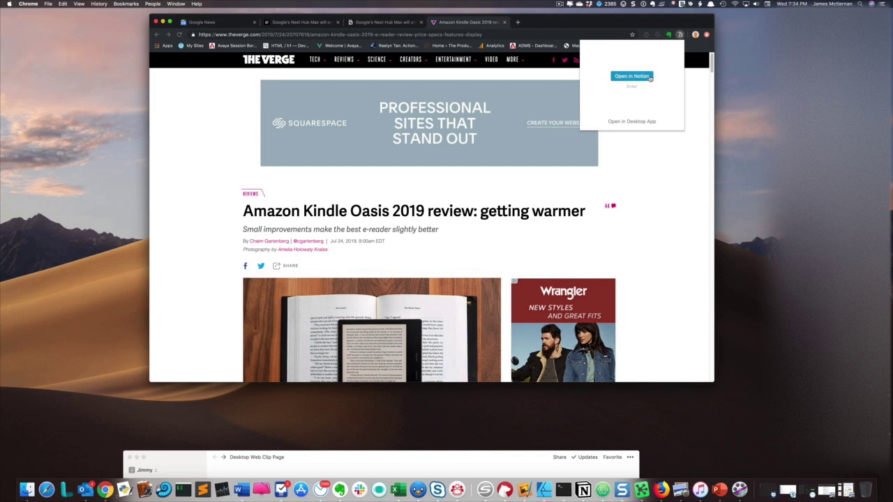
pyautogui.click(646, 122)
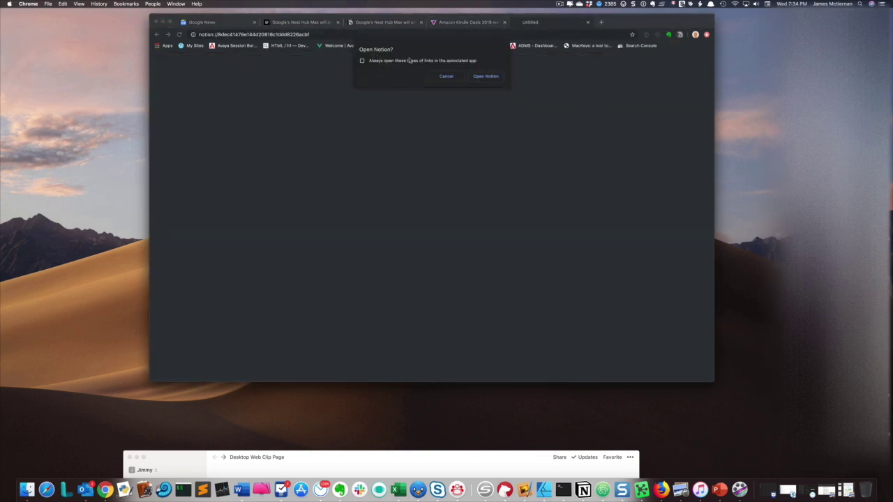
pyautogui.click(477, 77)
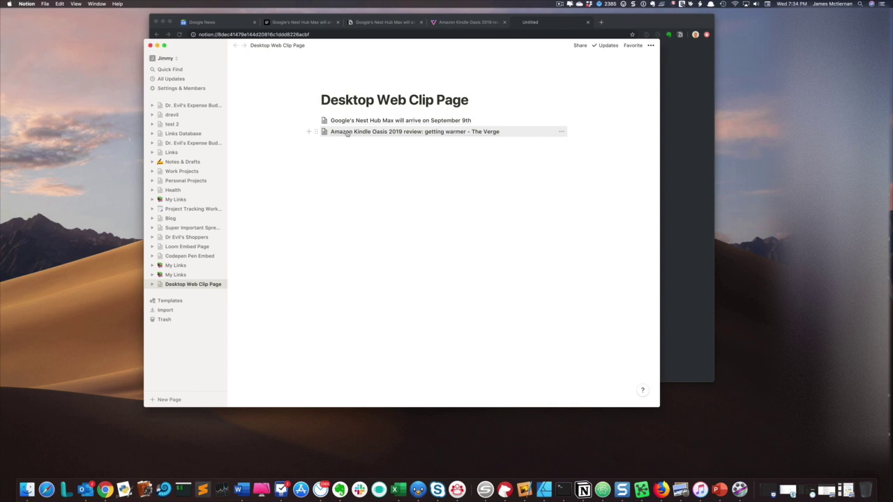
# Open the Amazon Kindle Oasis 2019 review page and scroll through its clipped text
pyautogui.click(385, 132)
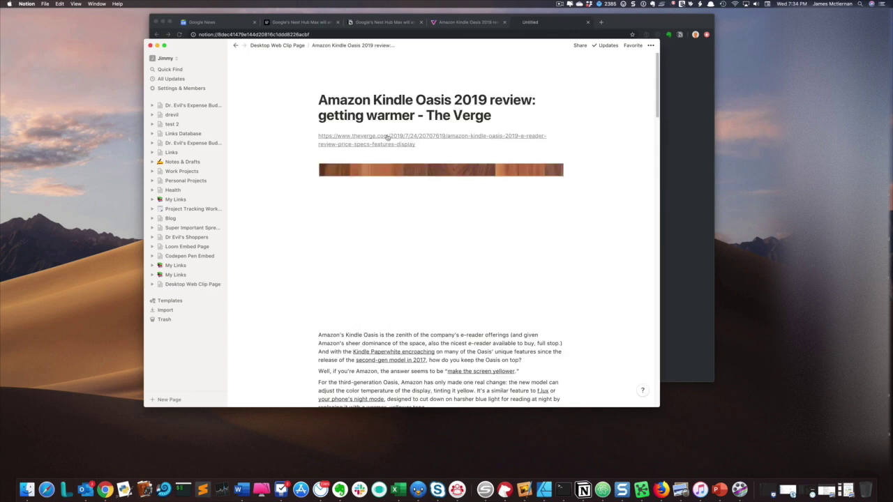
pyautogui.scroll(-3, 569, 207)
pyautogui.scroll(3, 585, 234)
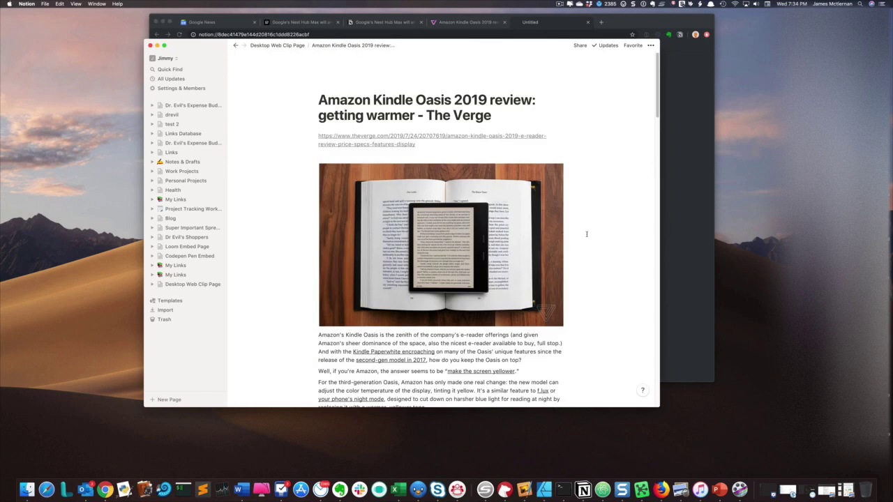
pyautogui.scroll(-10, 586, 234)
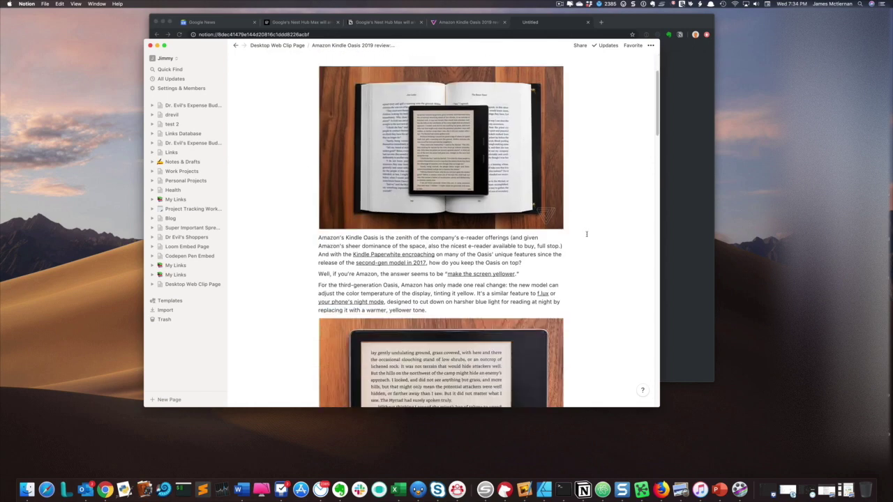
pyautogui.scroll(-6, 586, 234)
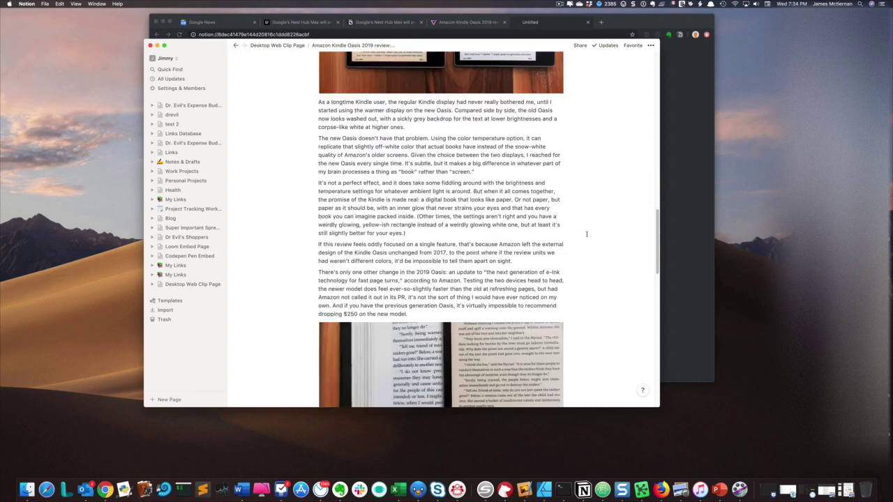
pyautogui.scroll(-10, 586, 234)
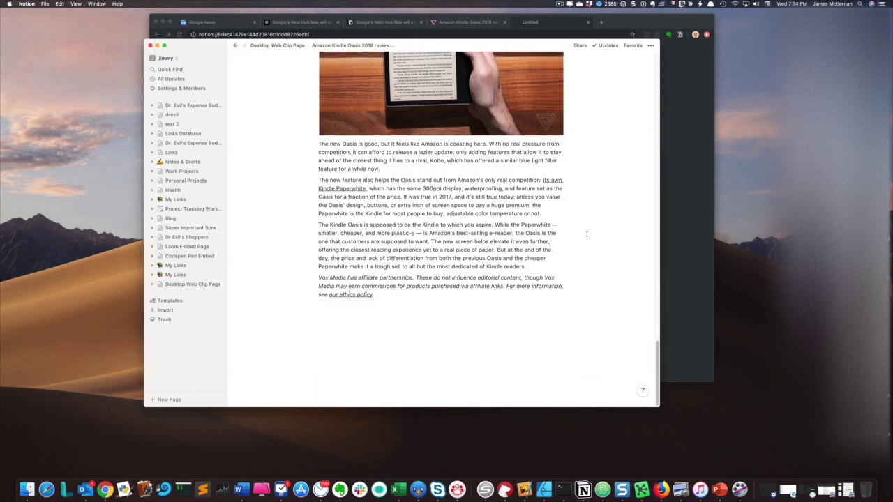
pyautogui.scroll(10, 586, 233)
pyautogui.scroll(10, 585, 233)
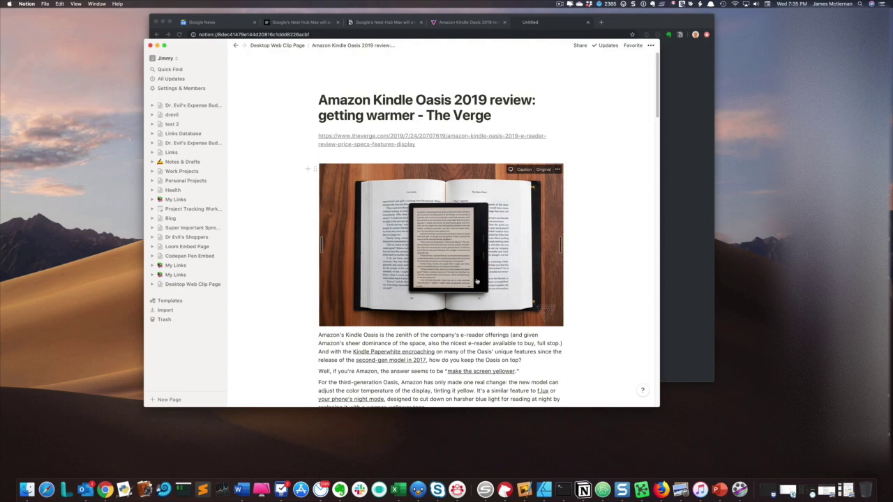
pyautogui.scroll(-1, 476, 281)
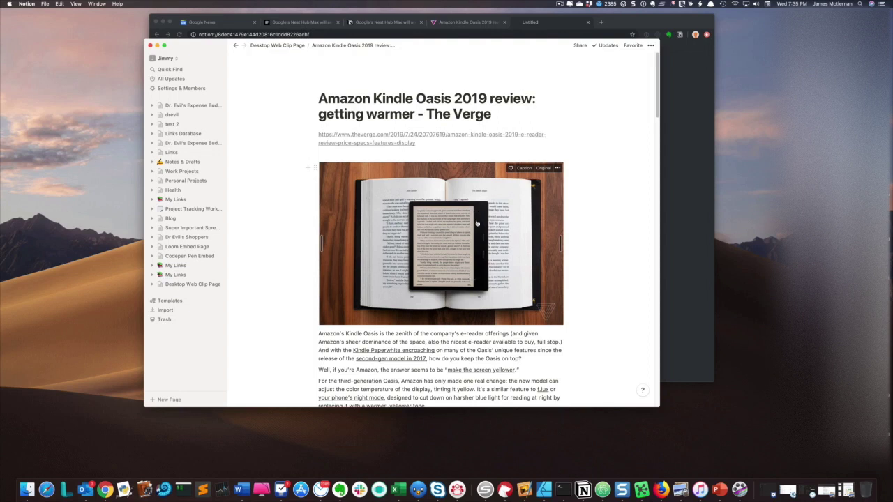
pyautogui.scroll(1, 477, 225)
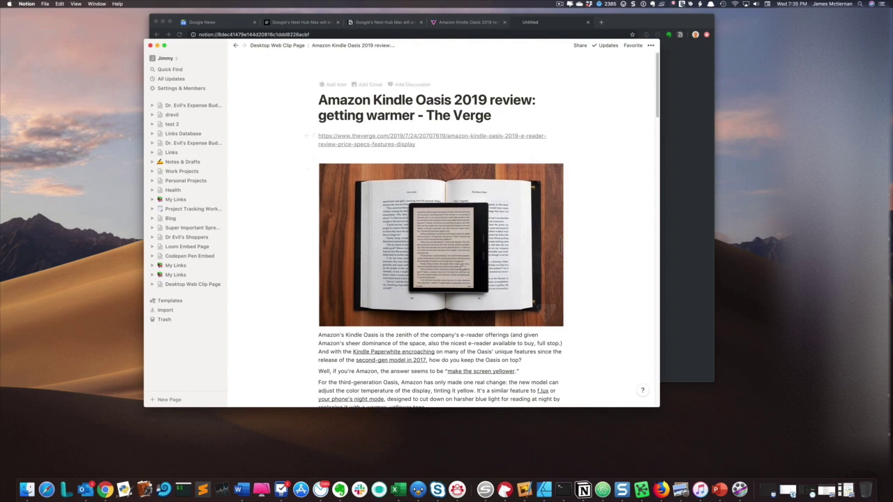
pyautogui.scroll(-5, 477, 225)
pyautogui.scroll(5, 472, 304)
pyautogui.click(559, 4)
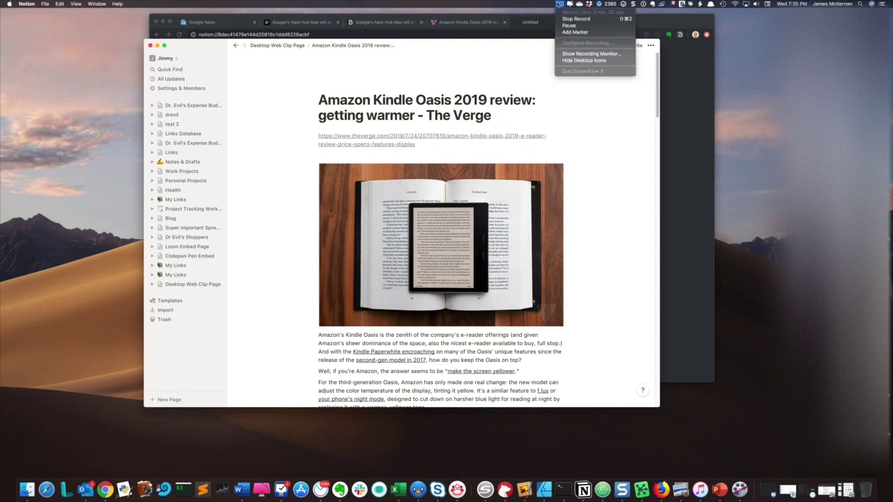
pyautogui.click(576, 19)
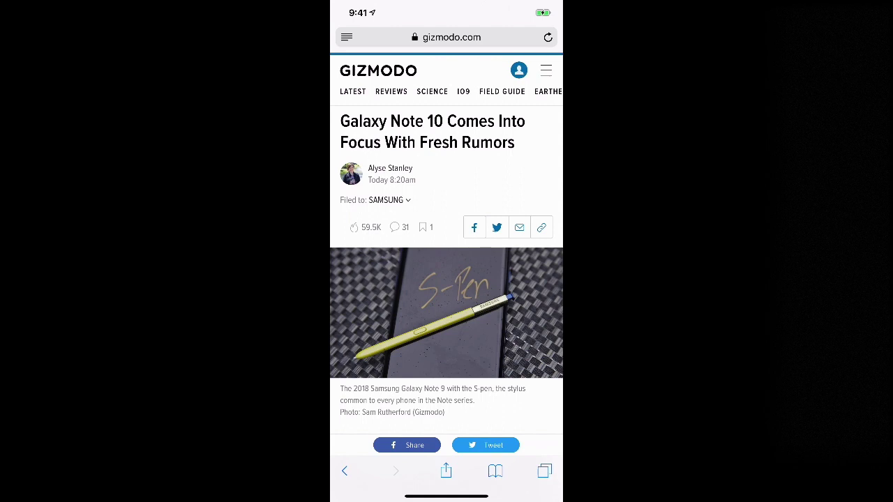
# Open Safari's share sheet for the Galaxy Note 10 article and turn Notion off under More
pyautogui.scroll(-2, 446, 279)
pyautogui.scroll(2, 446, 279)
pyautogui.click(445, 471)
pyautogui.hscroll(5, 446, 334)
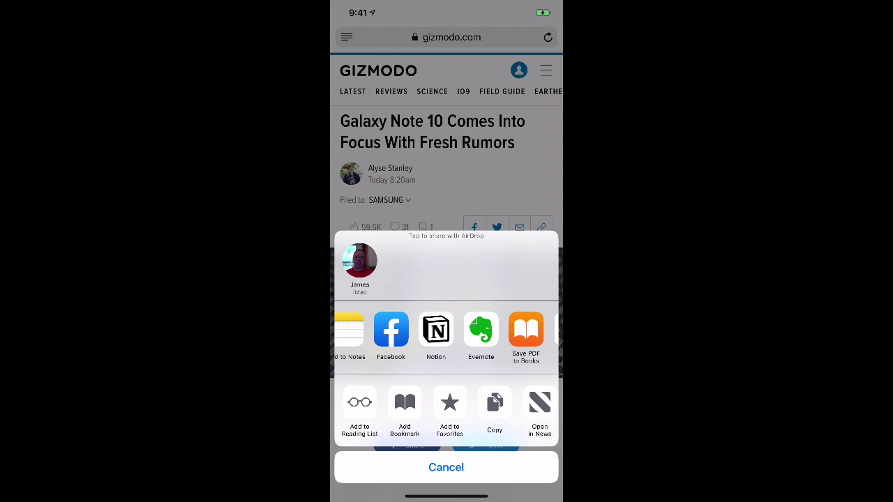
pyautogui.hscroll(3, 447, 334)
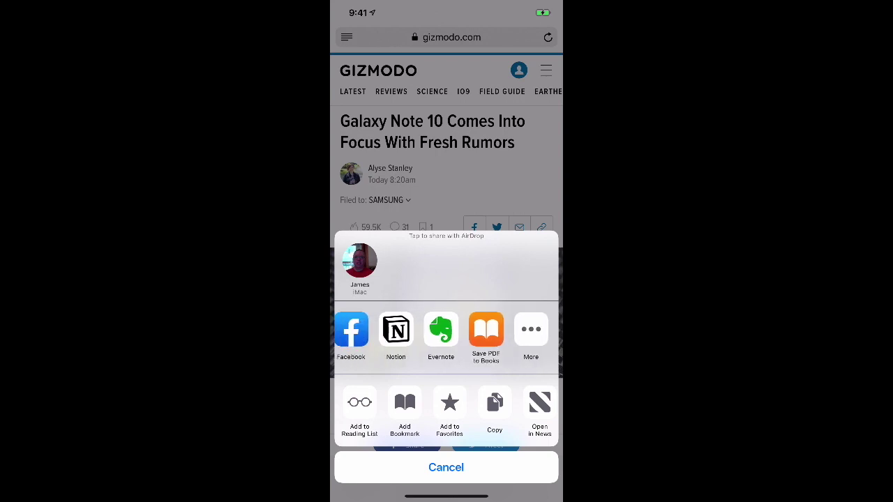
pyautogui.click(532, 329)
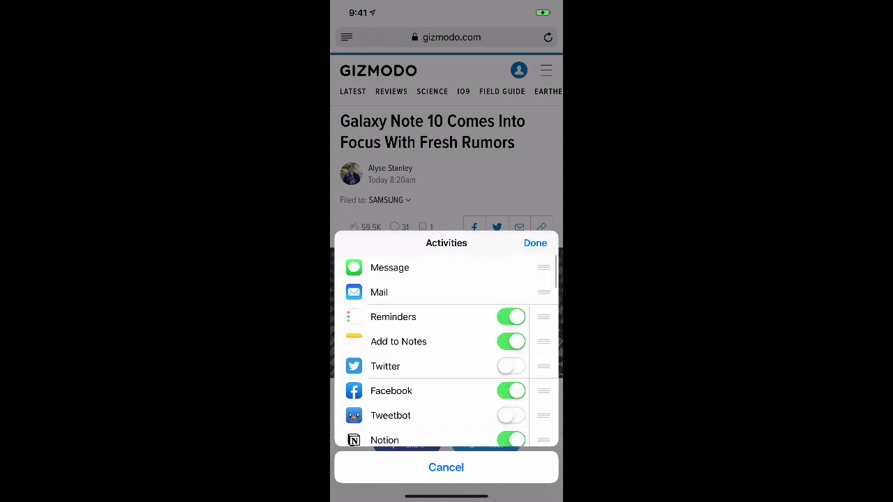
pyautogui.scroll(-3, 446, 348)
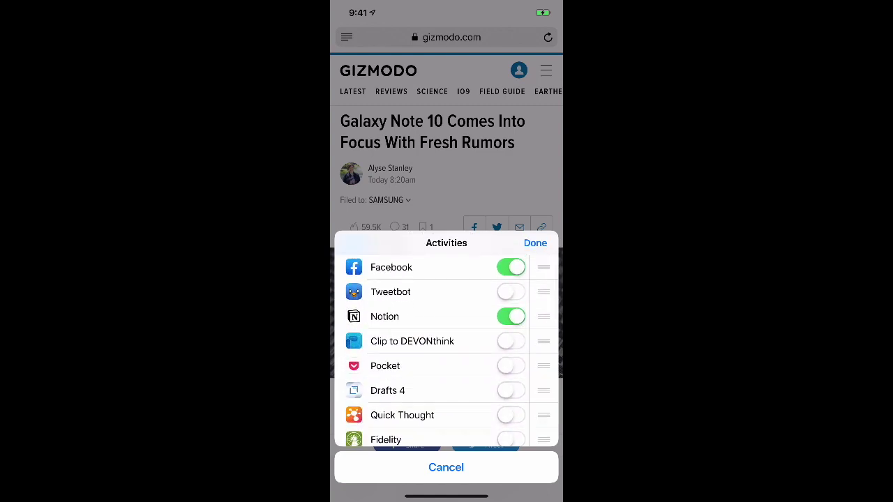
pyautogui.click(511, 316)
pyautogui.click(535, 243)
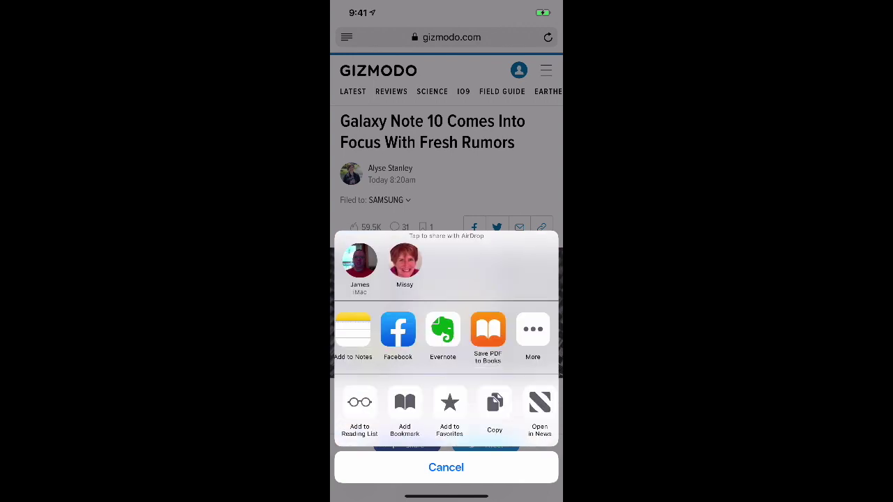
# Turn Notion back on in the share activities list and choose it to share the article
pyautogui.hscroll(-3, 446, 329)
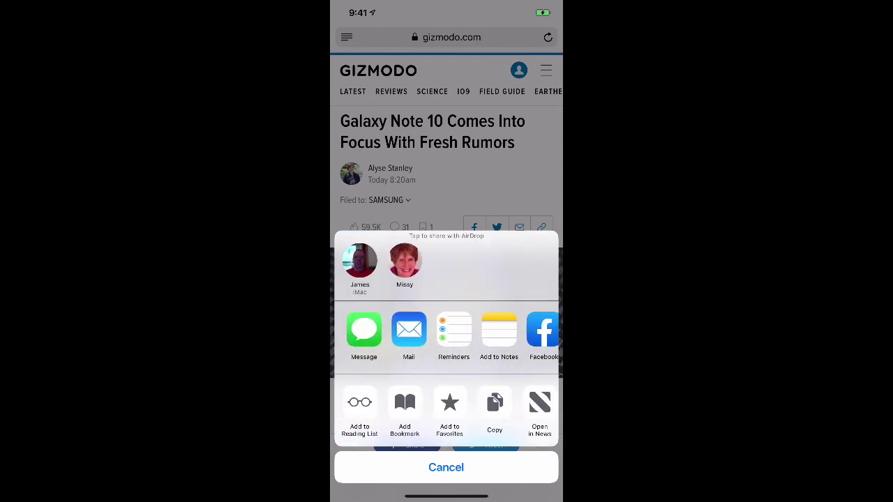
pyautogui.hscroll(3, 446, 329)
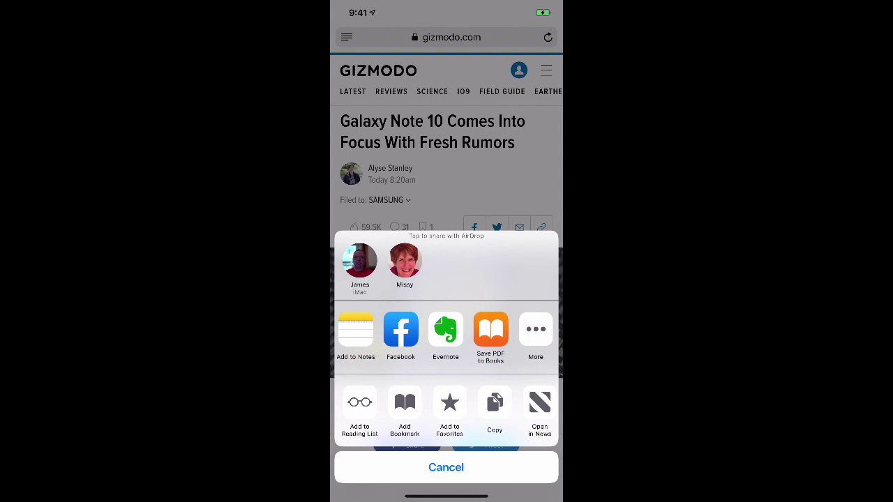
pyautogui.click(535, 329)
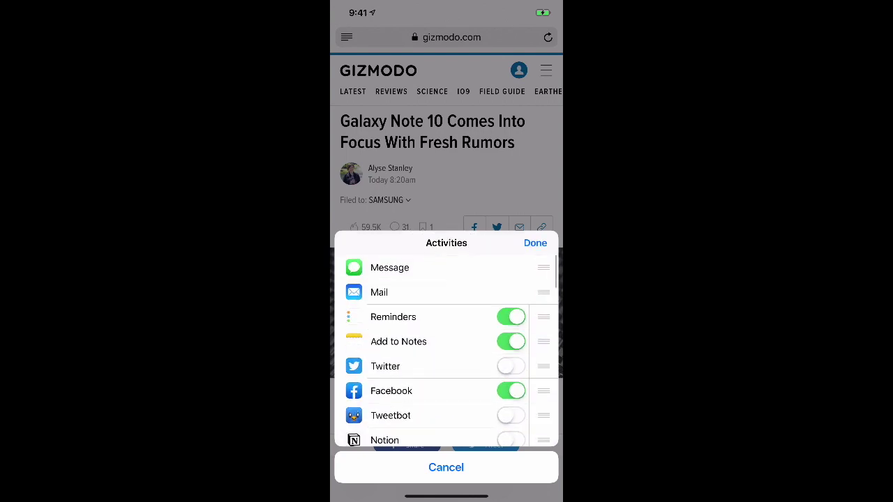
pyautogui.scroll(-2, 446, 349)
pyautogui.scroll(-2, 447, 349)
pyautogui.click(511, 336)
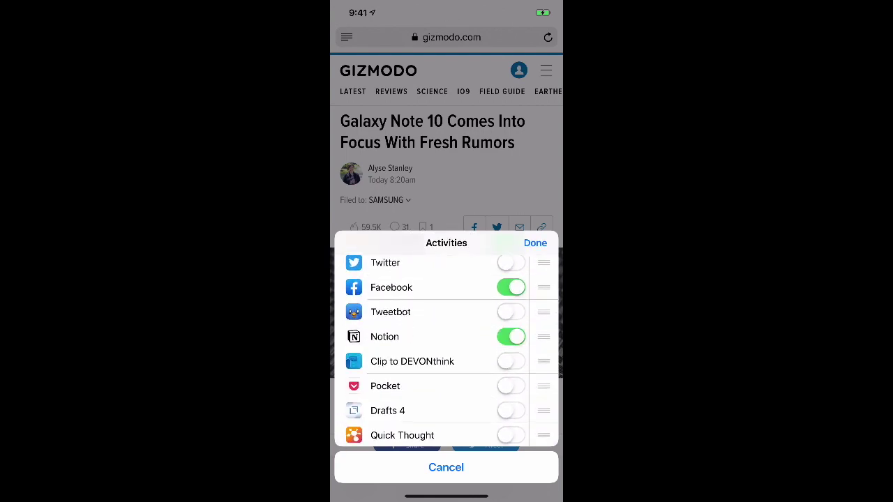
pyautogui.click(534, 243)
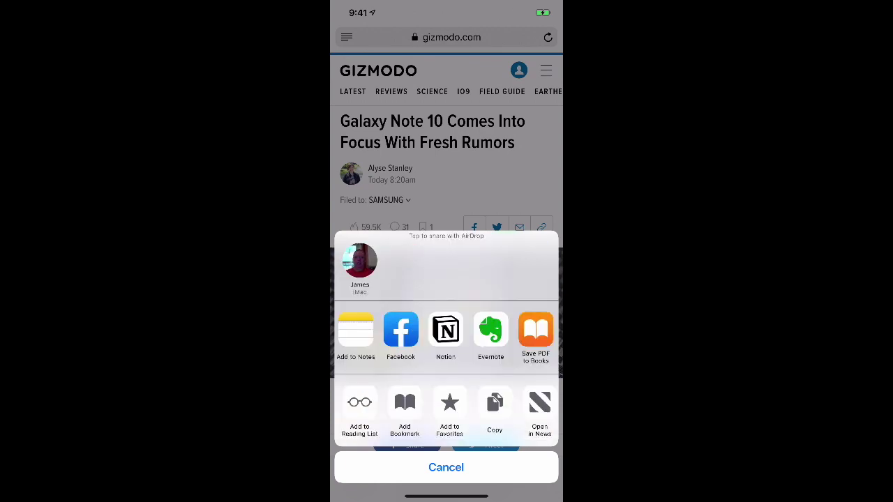
pyautogui.click(445, 329)
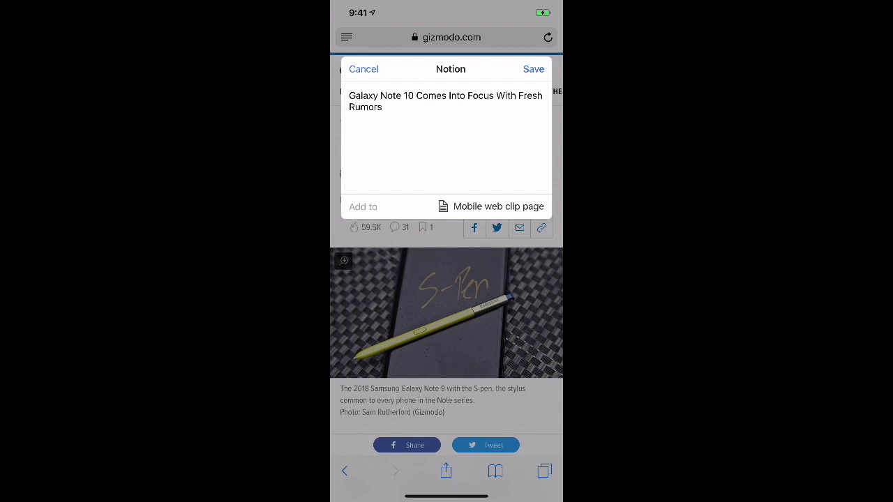
# Open the Notion share extension's Add to picker and browse its Recent, Databases and Pages lists
pyautogui.click(498, 207)
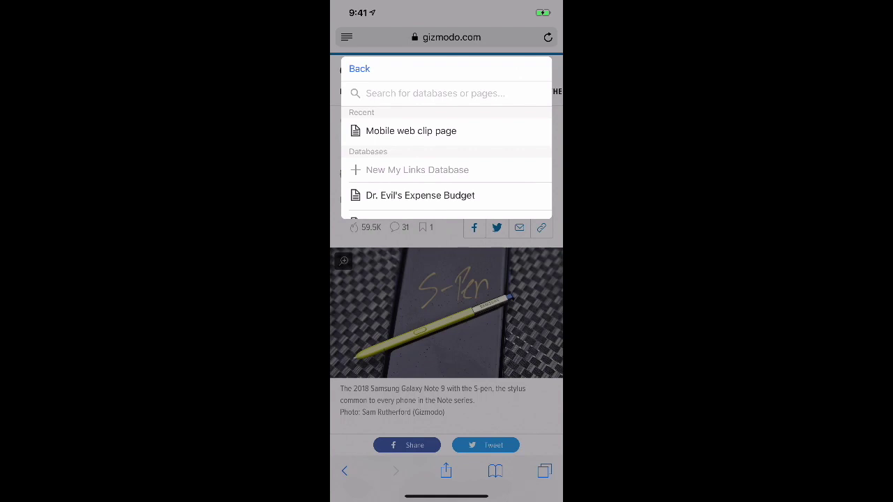
pyautogui.scroll(-2, 447, 150)
pyautogui.scroll(2, 447, 150)
pyautogui.scroll(-1, 446, 150)
pyautogui.scroll(-4, 446, 150)
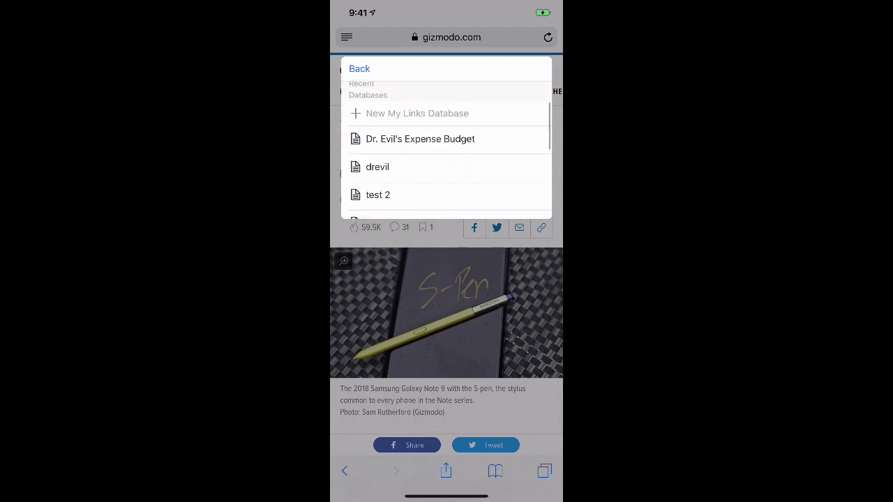
pyautogui.scroll(-5, 447, 150)
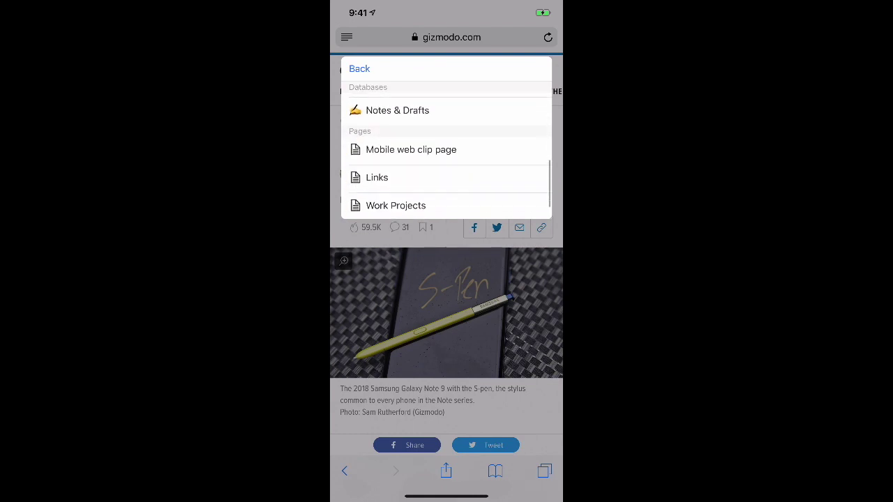
pyautogui.scroll(-1, 447, 150)
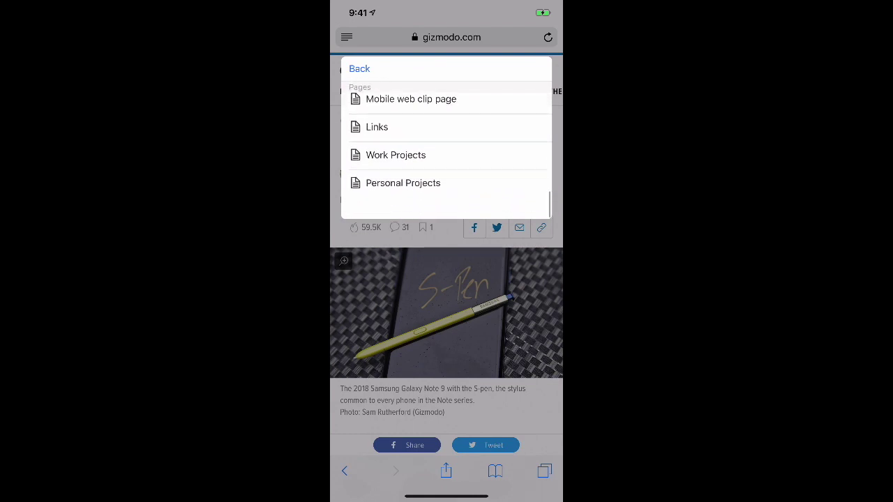
pyautogui.scroll(6, 447, 150)
pyautogui.scroll(5, 446, 150)
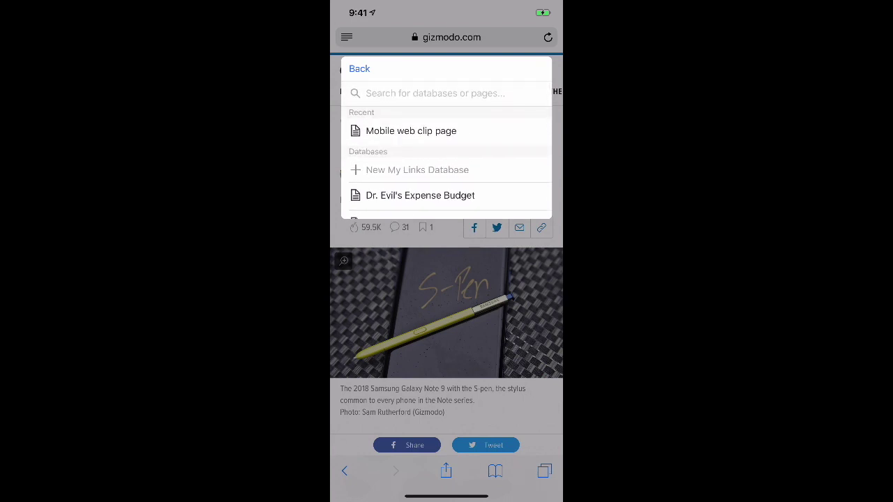
# Search 'Mob', pick Mobile web clip page, and save the Galaxy Note 10 clip
pyautogui.click(433, 92)
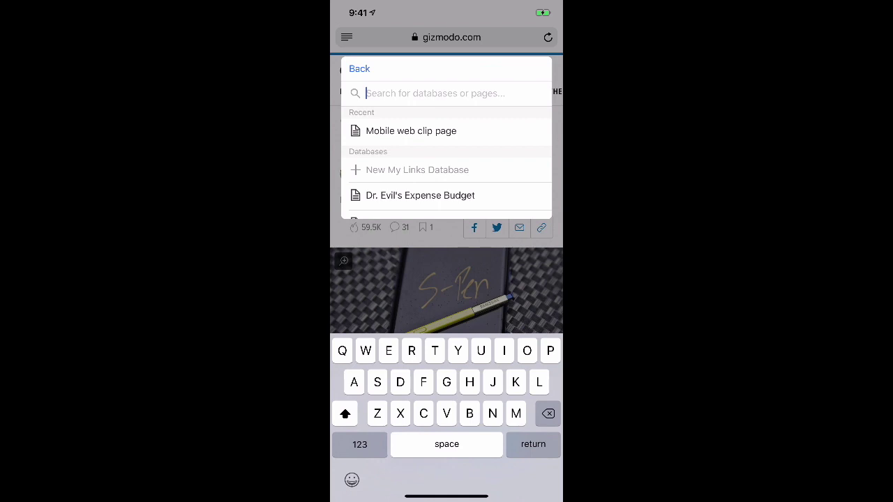
pyautogui.write('Mob')
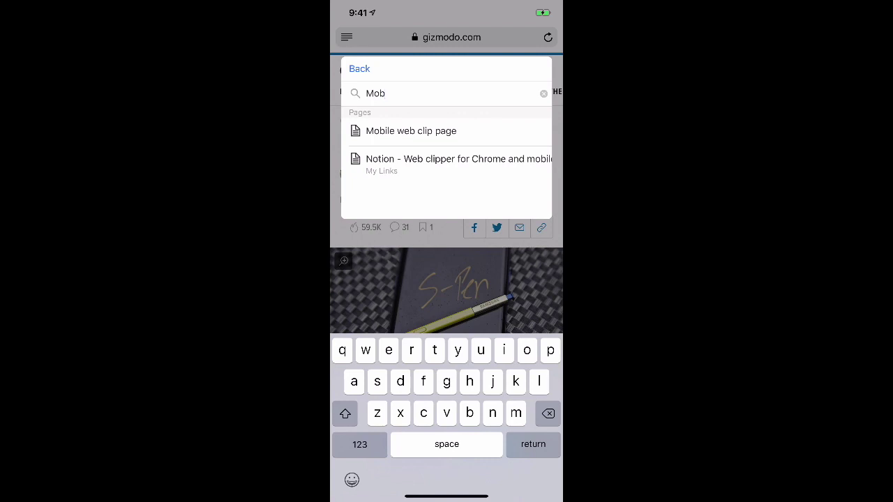
pyautogui.click(411, 130)
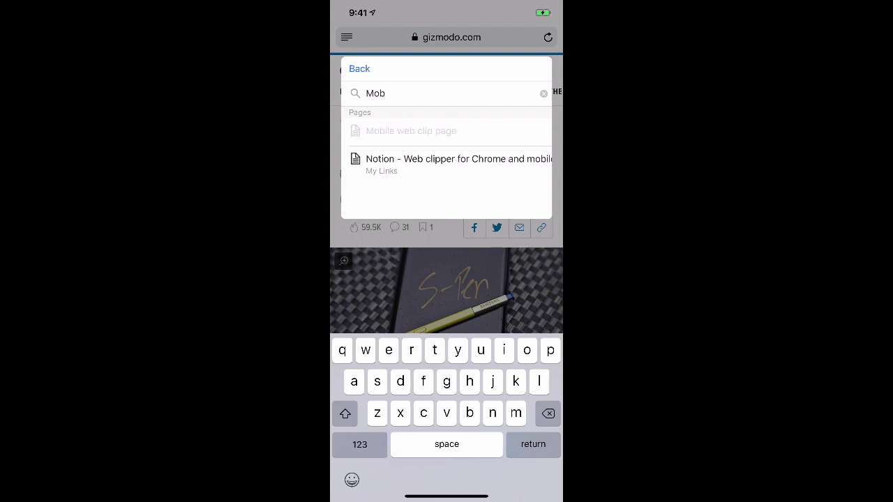
pyautogui.click(533, 69)
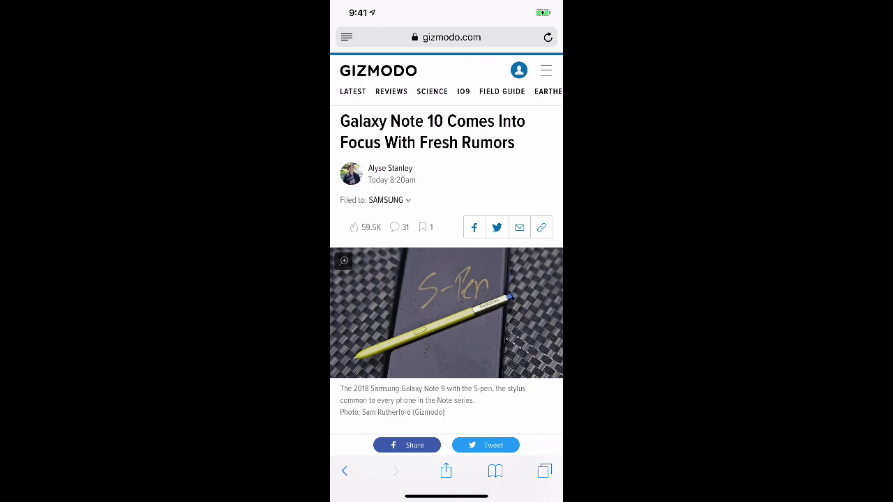
# Leave Safari, launch the Notion app, and open the Galaxy Note 10 article sub-page
pyautogui.moveTo(446, 495); pyautogui.dragTo(453, 397)
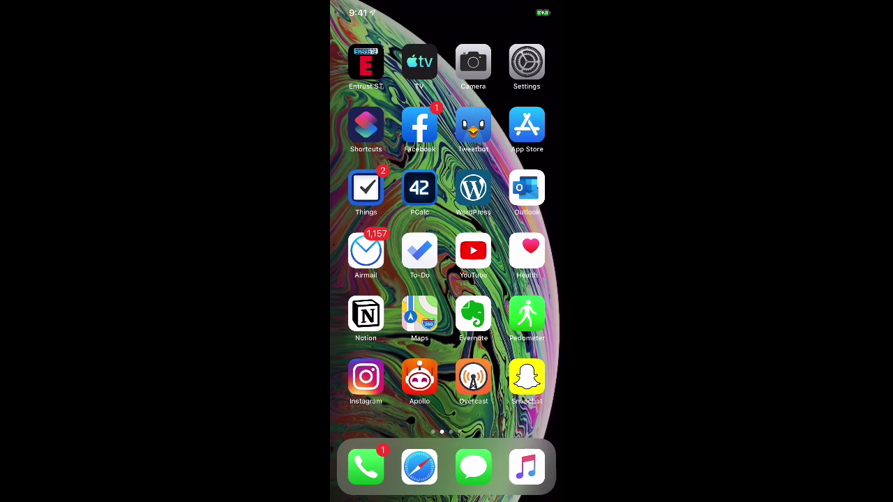
pyautogui.click(366, 315)
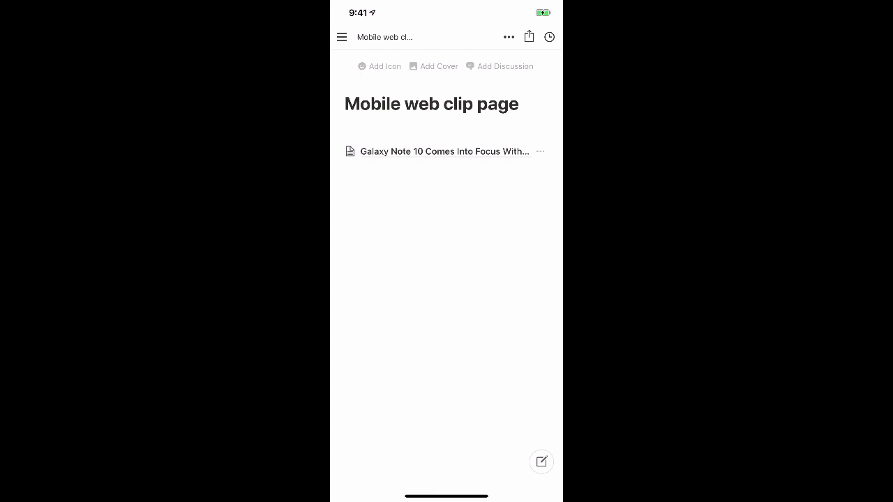
pyautogui.click(444, 151)
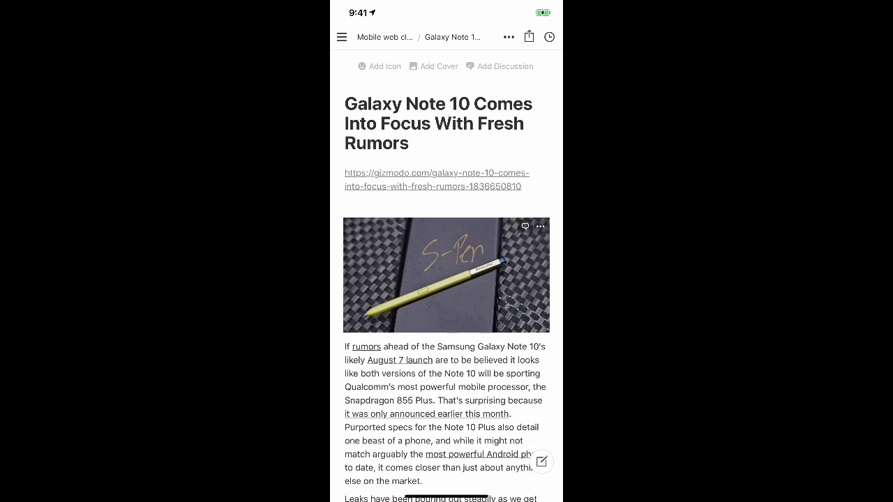
pyautogui.scroll(-2, 446, 279)
pyautogui.scroll(-1, 446, 279)
pyautogui.scroll(1, 447, 279)
pyautogui.scroll(-2, 446, 279)
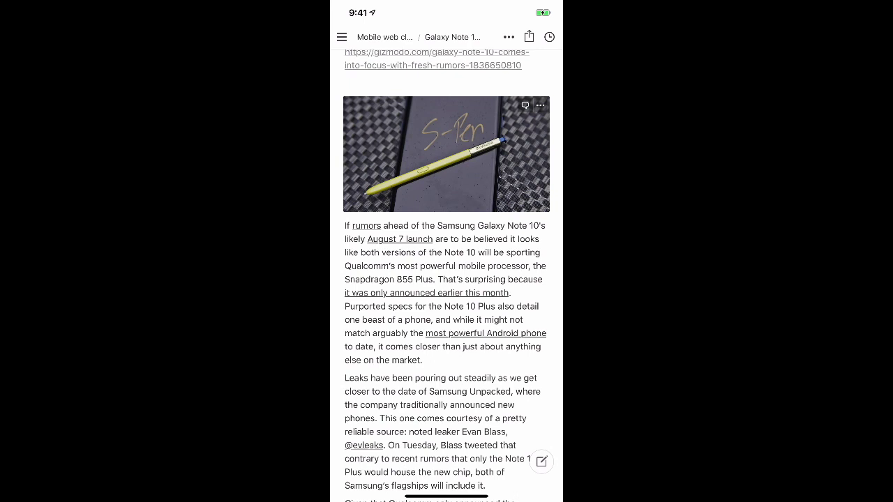
pyautogui.scroll(3, 447, 279)
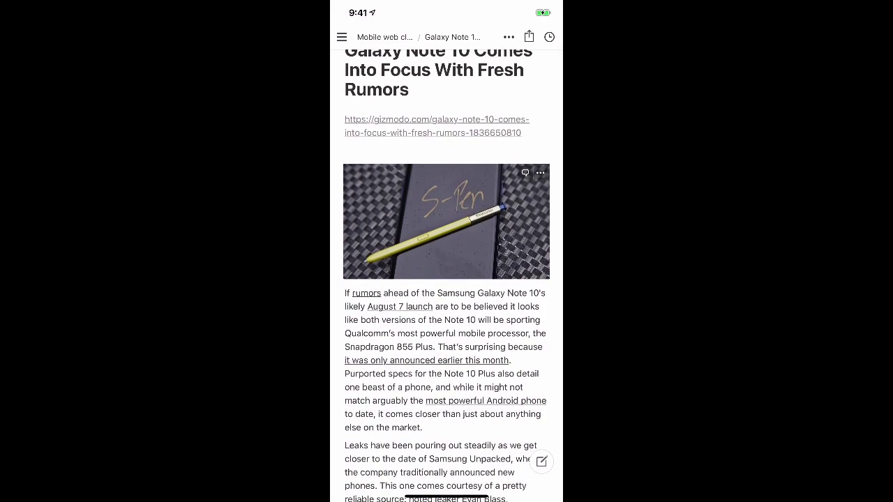
pyautogui.scroll(-1, 446, 279)
pyautogui.scroll(-10, 447, 279)
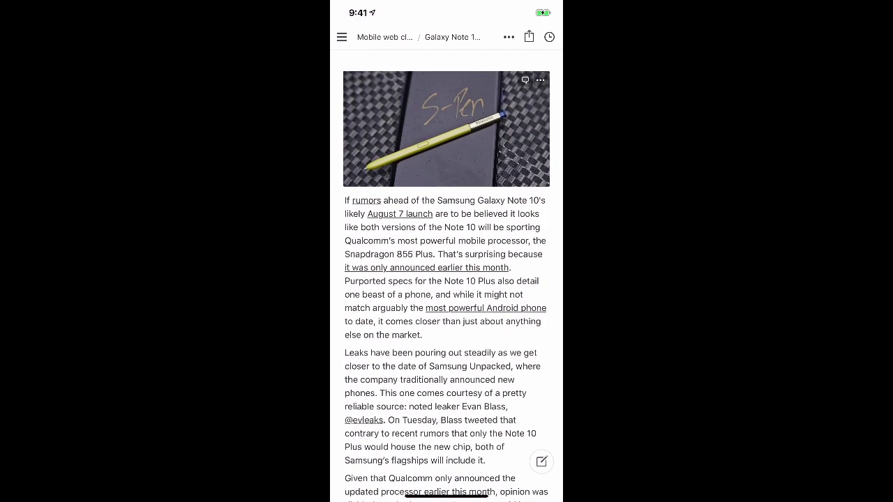
pyautogui.scroll(-10, 447, 279)
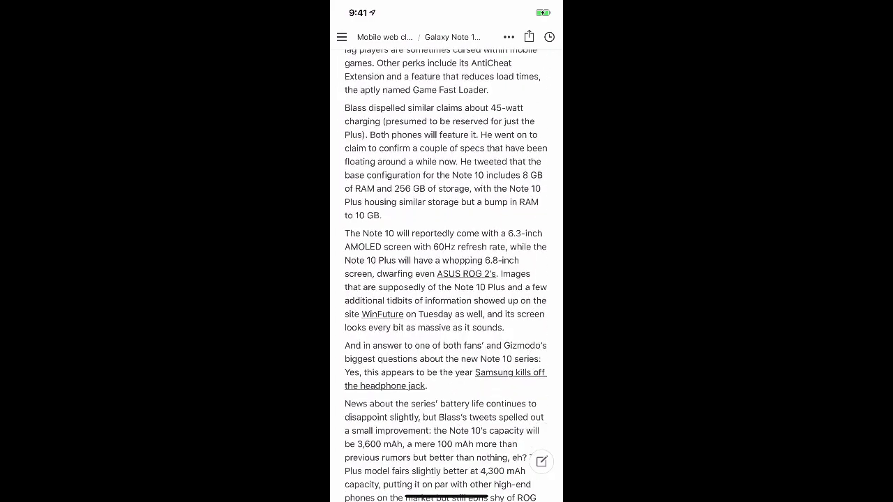
pyautogui.scroll(5, 446, 279)
pyautogui.scroll(8, 446, 279)
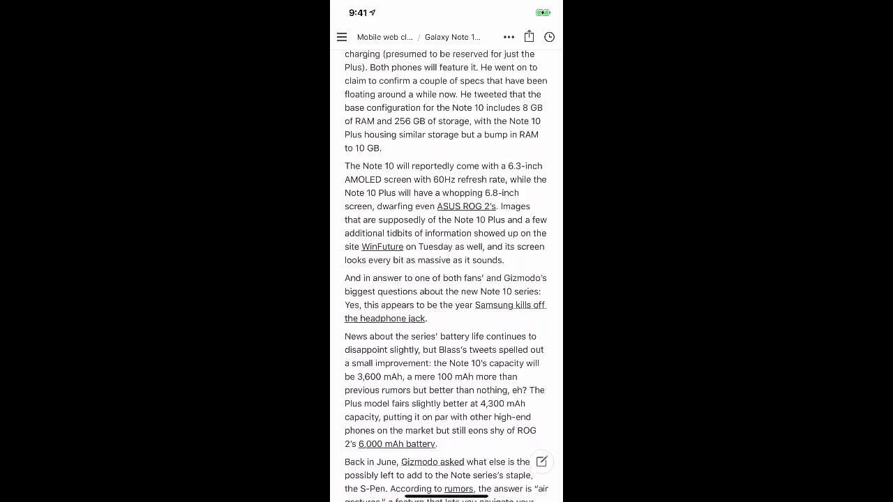
pyautogui.scroll(10, 446, 279)
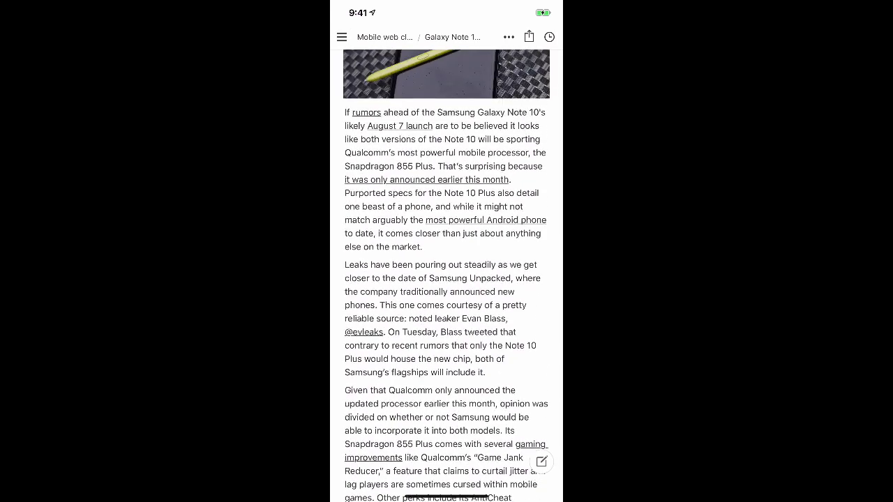